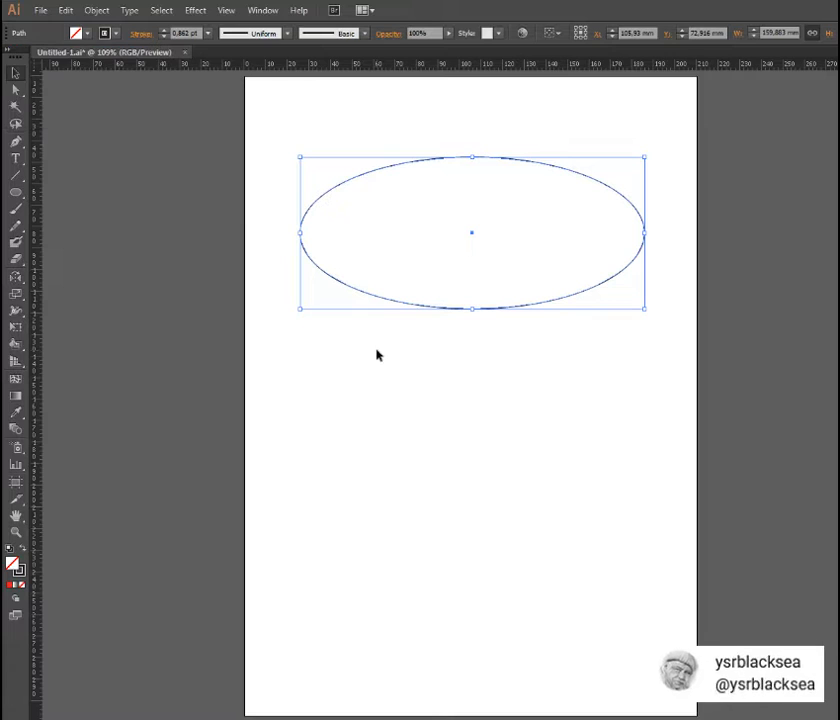
- Duplicate the ellipse about 13 mm straight down and repeat the copy to build a stack of five evenly spaced ellipses
{"action": "mouse_move", "coordinate": [376, 300]}
{"action": "left_mouse_down"}
{"action": "mouse_move", "coordinate": [375, 332]}
{"action": "mouse_move", "coordinate": [373, 322]}
{"action": "left_mouse_up"}
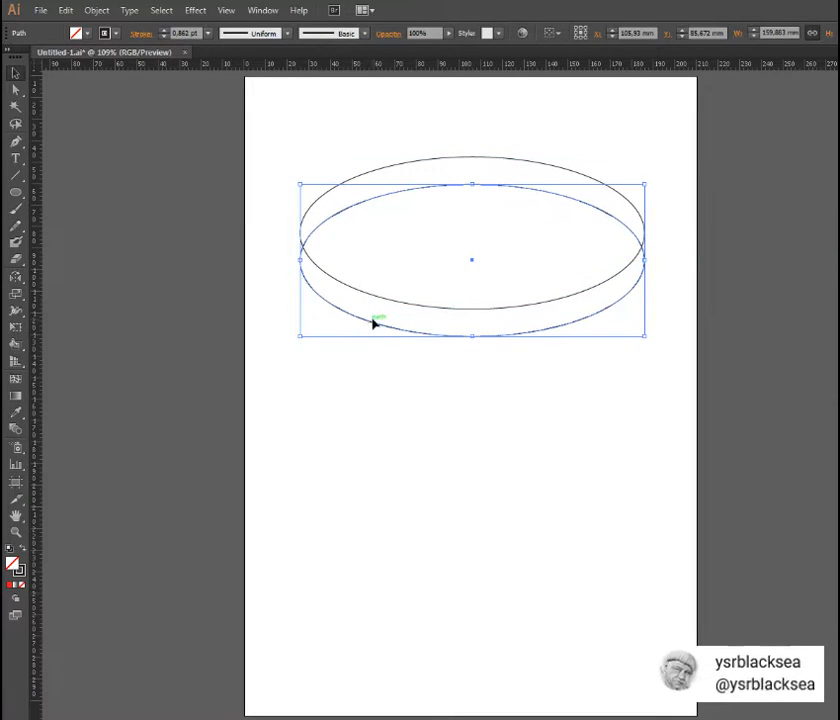
{"action": "key", "text": "ctrl+d"}
{"action": "key", "text": "ctrl+d"}
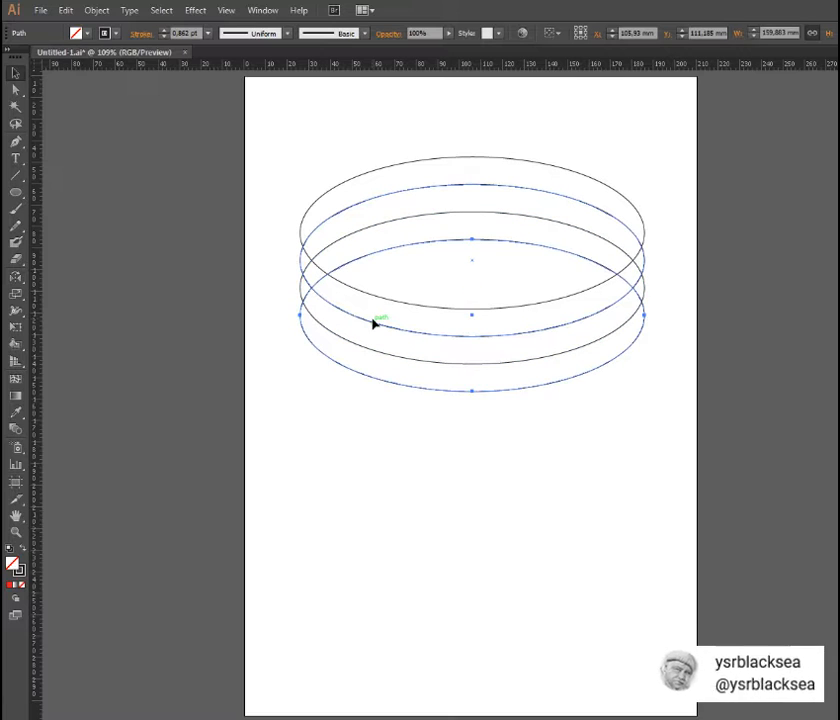
{"action": "key", "text": "ctrl+d"}
- Group all five stacked ellipses into one object
{"action": "left_click_drag", "start_coordinate": [262, 142], "coordinate": [666, 454]}
{"action": "right_click", "coordinate": [548, 308]}
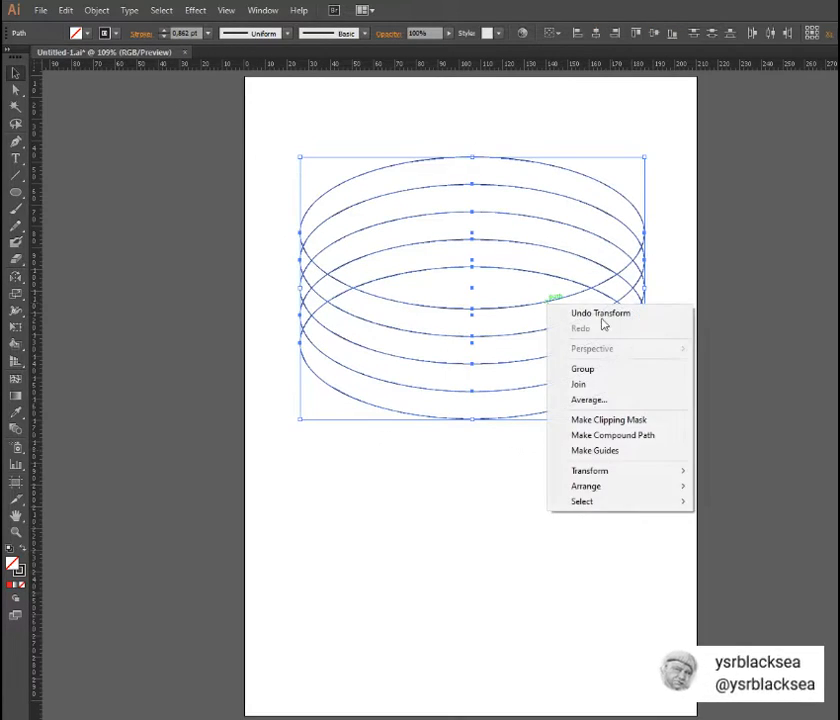
{"action": "left_click", "coordinate": [584, 369]}
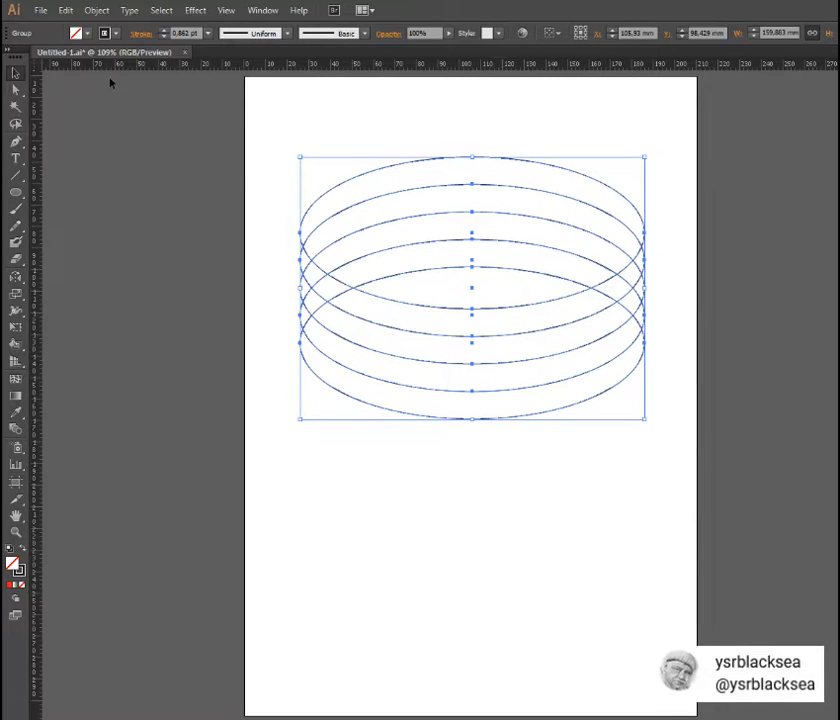
- Paste a copy of the ellipse group in front, rotated 90 degrees, and centre the two groups on each other
{"action": "key", "text": "ctrl+c"}
{"action": "key", "text": "ctrl+f"}
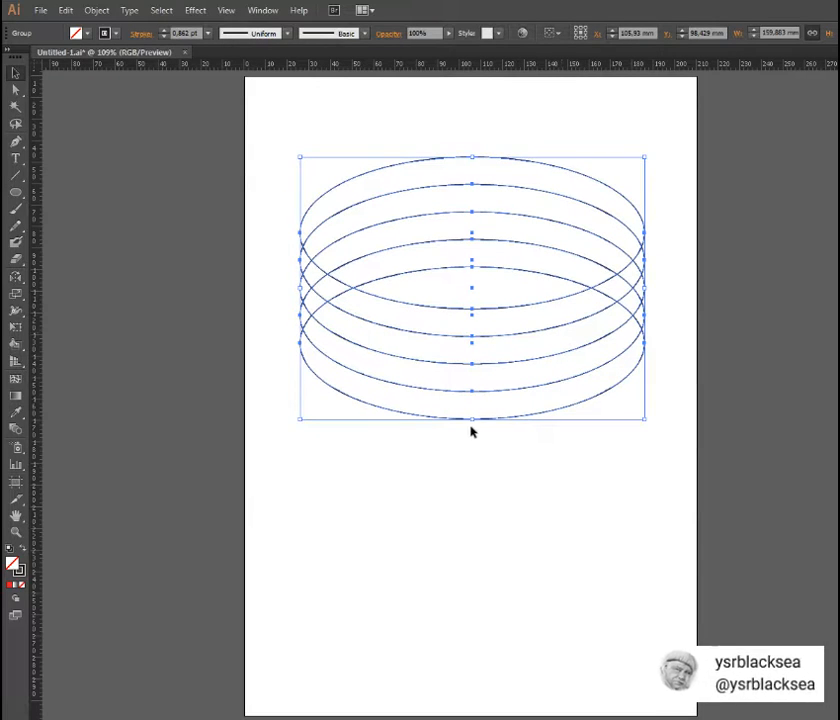
{"action": "left_click_drag", "start_coordinate": [476, 430], "coordinate": [592, 288]}
{"action": "left_click_drag", "start_coordinate": [293, 153], "coordinate": [658, 400]}
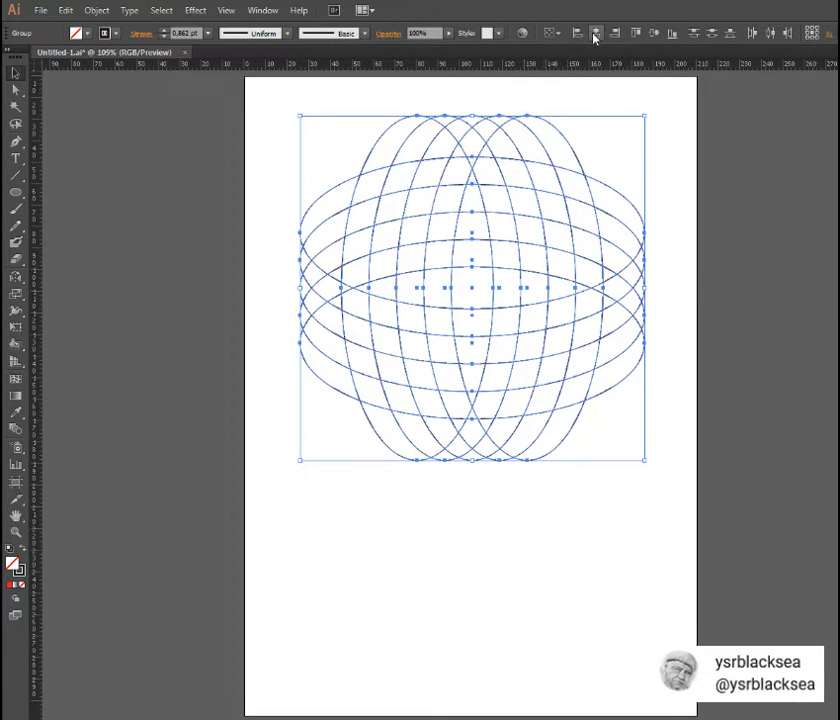
{"action": "left_click", "coordinate": [308, 159]}
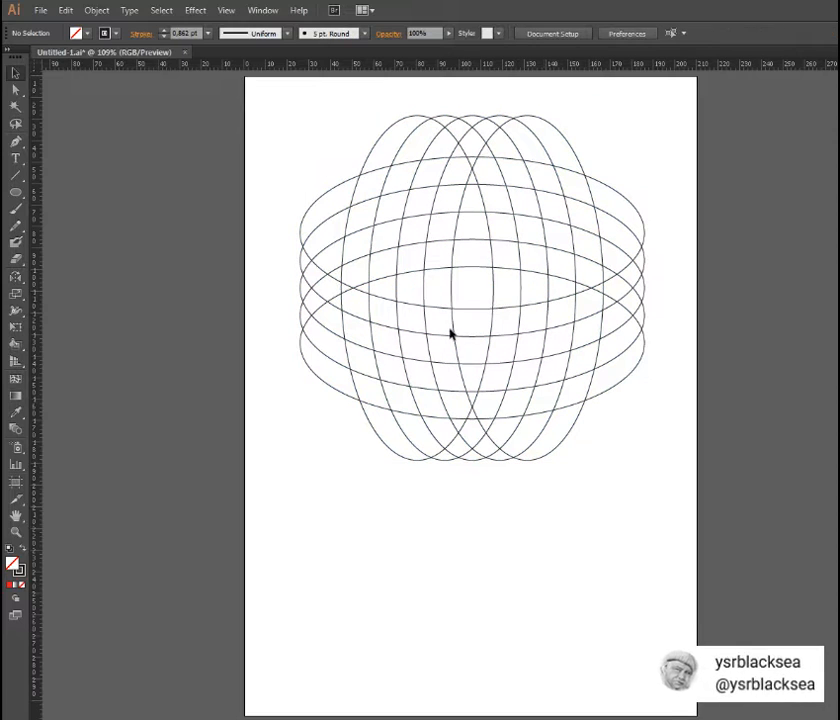
- Select both ellipse groups and use the Shape Builder to merge the upper-right segments into four vertical bands
{"action": "left_click_drag", "start_coordinate": [262, 122], "coordinate": [677, 452]}
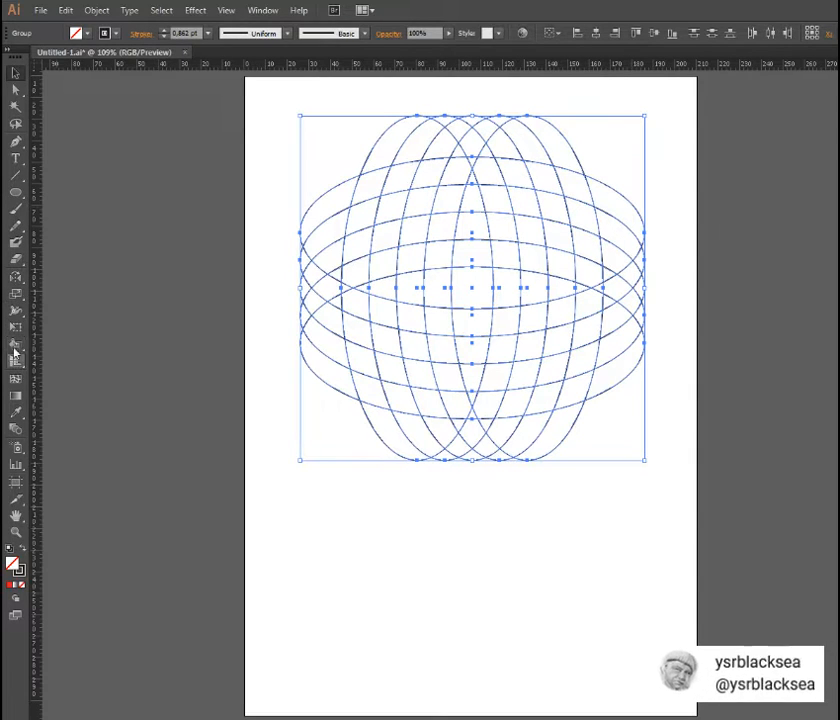
{"action": "mouse_move", "coordinate": [15, 345]}
{"action": "left_mouse_down"}
{"action": "mouse_move", "coordinate": [67, 350]}
{"action": "mouse_move", "coordinate": [64, 343]}
{"action": "left_mouse_up"}
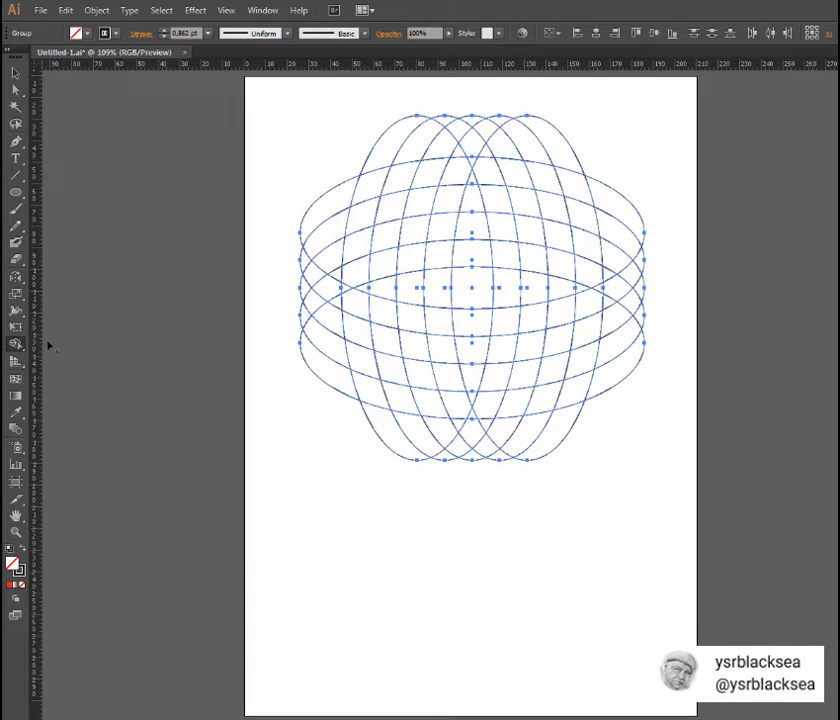
{"action": "left_click_drag", "start_coordinate": [15, 343], "coordinate": [15, 343]}
{"action": "left_click_drag", "start_coordinate": [577, 201], "coordinate": [589, 281]}
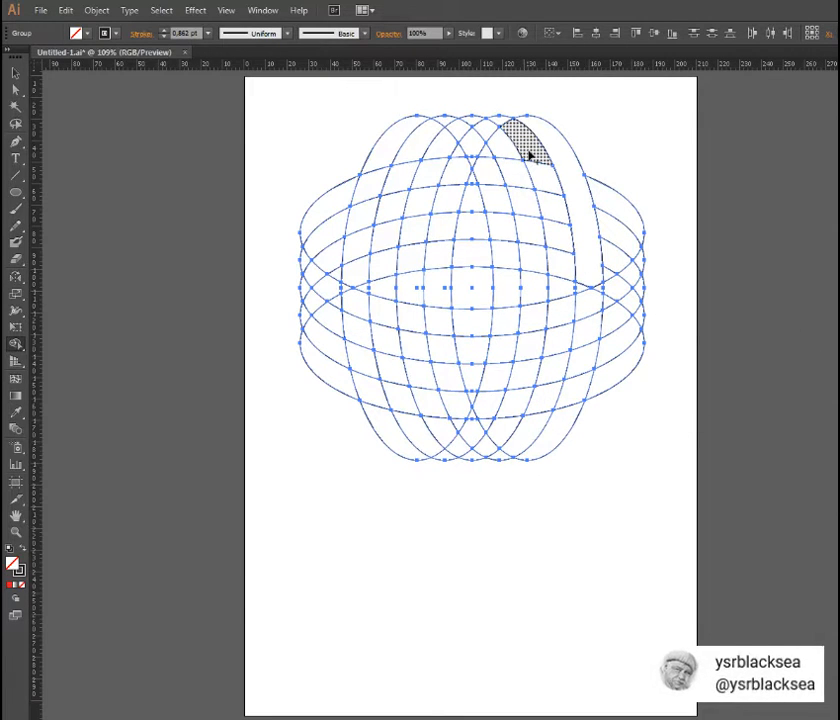
{"action": "mouse_move", "coordinate": [540, 172]}
{"action": "left_mouse_down"}
{"action": "mouse_move", "coordinate": [567, 263]}
{"action": "mouse_move", "coordinate": [559, 289]}
{"action": "left_mouse_up"}
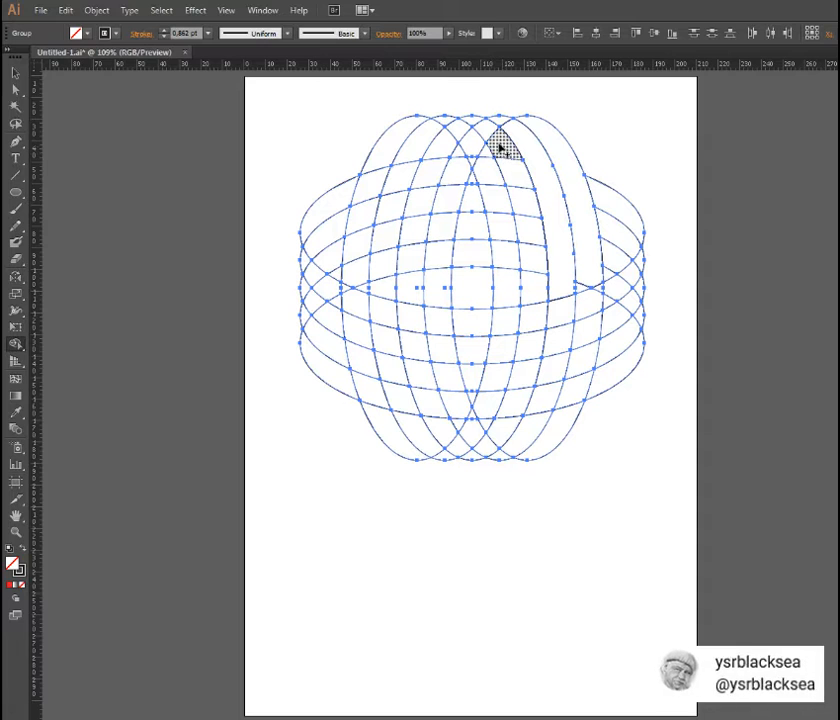
{"action": "mouse_move", "coordinate": [508, 157]}
{"action": "left_mouse_down"}
{"action": "mouse_move", "coordinate": [532, 217]}
{"action": "mouse_move", "coordinate": [532, 267]}
{"action": "left_mouse_up"}
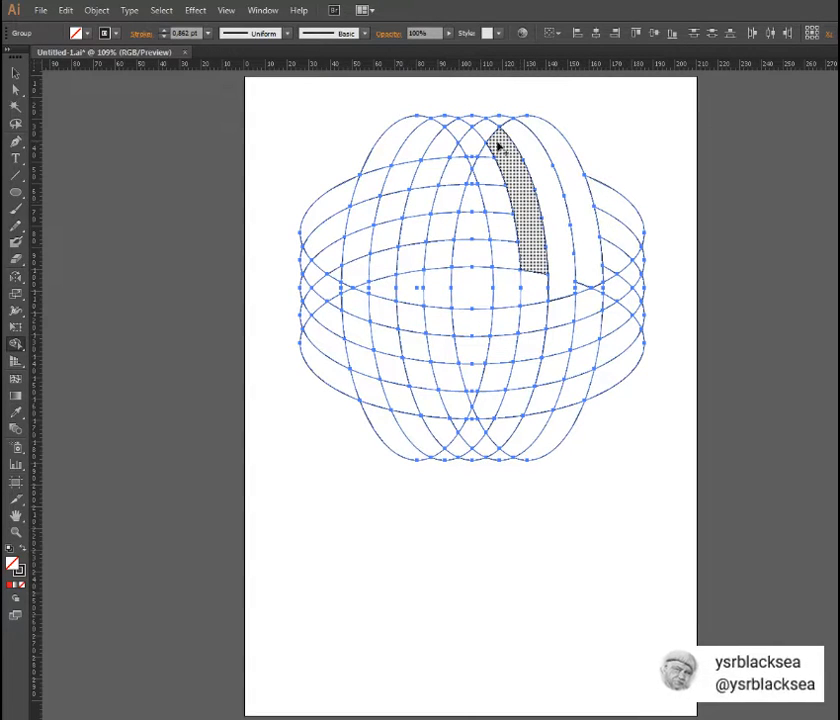
{"action": "mouse_move", "coordinate": [494, 138]}
{"action": "left_mouse_down"}
{"action": "mouse_move", "coordinate": [489, 127]}
{"action": "mouse_move", "coordinate": [499, 120]}
{"action": "mouse_move", "coordinate": [477, 128]}
{"action": "left_mouse_up"}
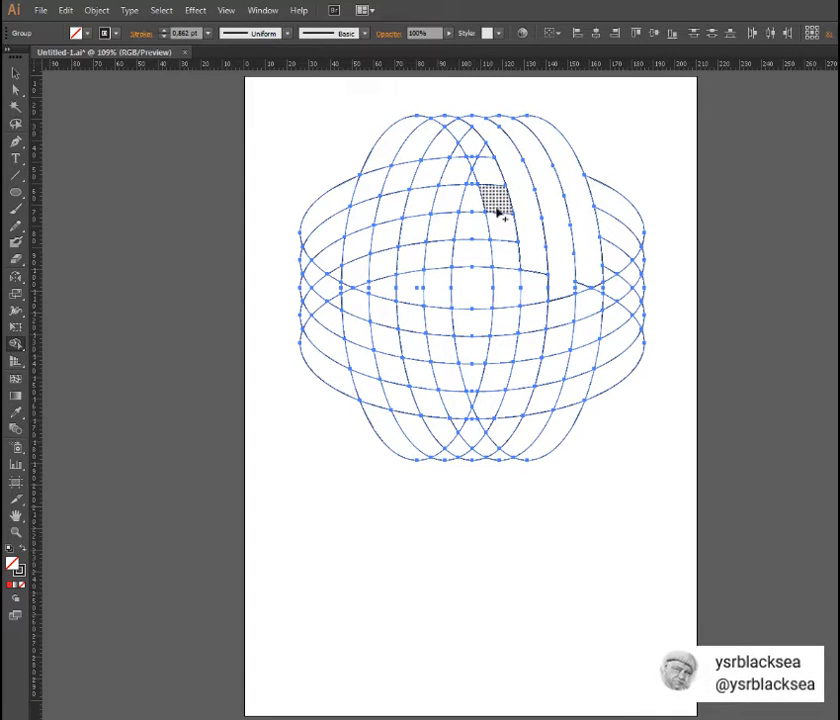
{"action": "mouse_move", "coordinate": [540, 272]}
{"action": "left_mouse_down"}
{"action": "mouse_move", "coordinate": [507, 256]}
{"action": "mouse_move", "coordinate": [507, 219]}
{"action": "mouse_move", "coordinate": [486, 157]}
{"action": "mouse_move", "coordinate": [445, 119]}
{"action": "left_mouse_up"}
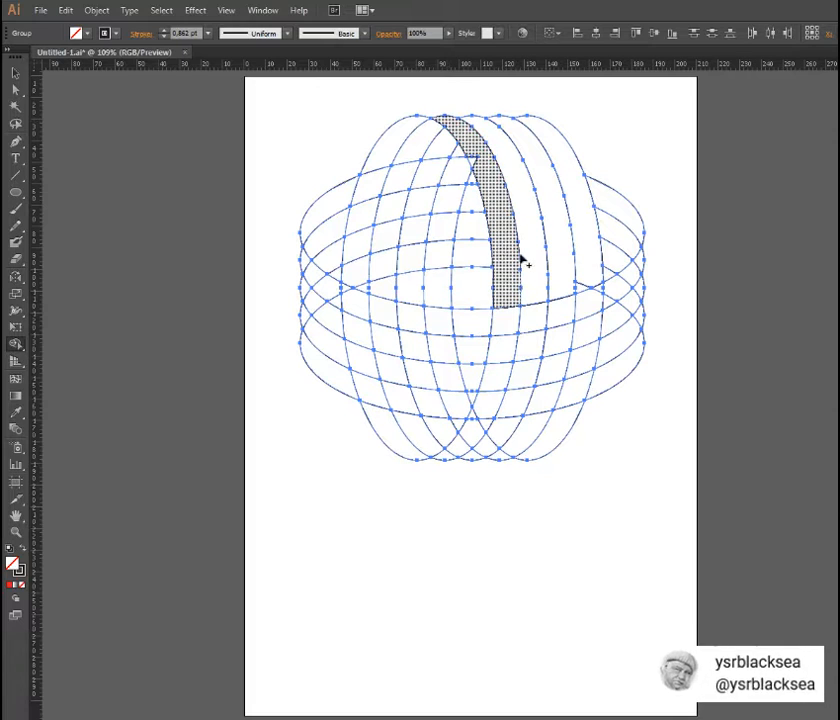
{"action": "left_click_drag", "start_coordinate": [480, 169], "coordinate": [485, 195]}
- Merge the upper-left segments into four curved horizontal bands ending at the vertical bands with the Shape Builder
{"action": "mouse_move", "coordinate": [349, 192]}
{"action": "left_mouse_down"}
{"action": "mouse_move", "coordinate": [425, 172]}
{"action": "mouse_move", "coordinate": [476, 181]}
{"action": "left_mouse_up"}
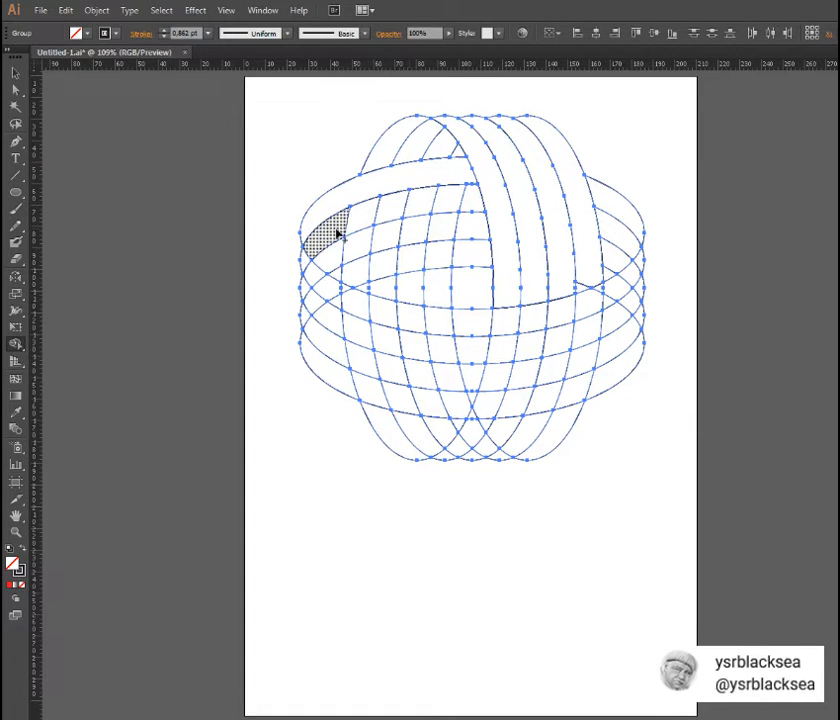
{"action": "mouse_move", "coordinate": [338, 233]}
{"action": "left_mouse_down"}
{"action": "mouse_move", "coordinate": [373, 217]}
{"action": "mouse_move", "coordinate": [351, 221]}
{"action": "mouse_move", "coordinate": [308, 258]}
{"action": "left_mouse_up"}
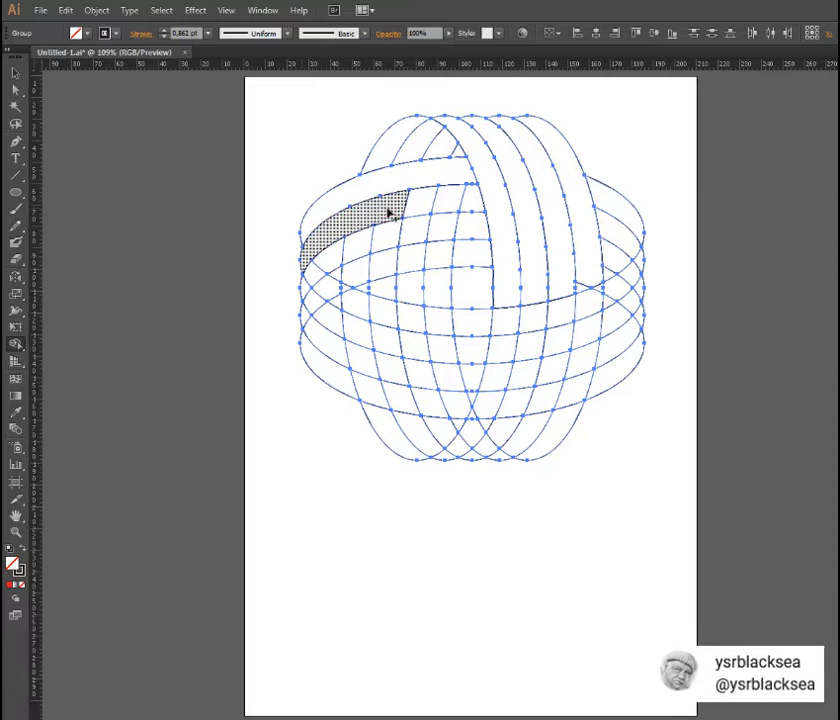
{"action": "left_click_drag", "start_coordinate": [388, 210], "coordinate": [472, 201]}
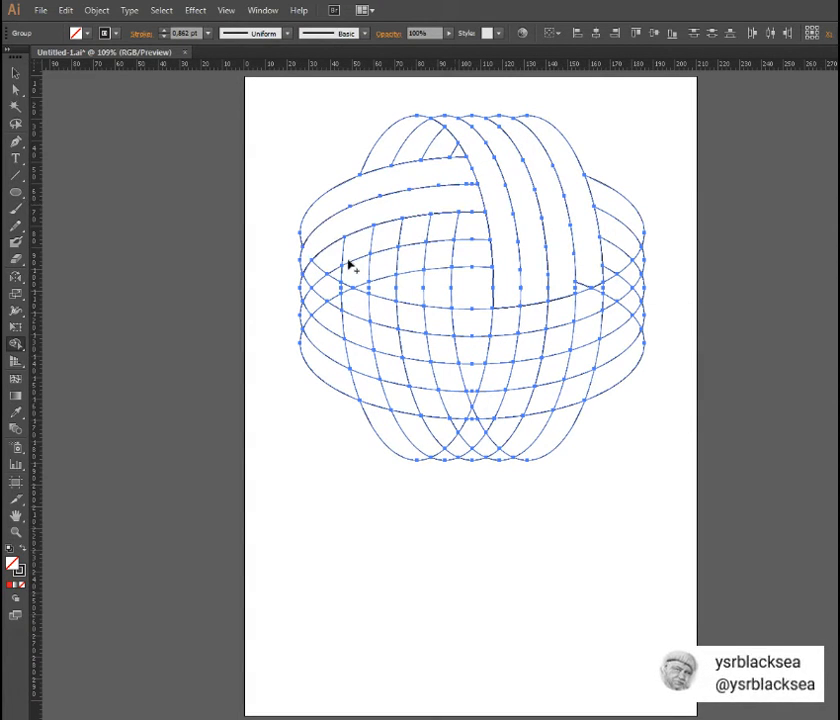
{"action": "mouse_move", "coordinate": [335, 258]}
{"action": "left_mouse_down"}
{"action": "mouse_move", "coordinate": [463, 226]}
{"action": "mouse_move", "coordinate": [325, 260]}
{"action": "mouse_move", "coordinate": [304, 285]}
{"action": "mouse_move", "coordinate": [323, 288]}
{"action": "mouse_move", "coordinate": [317, 300]}
{"action": "mouse_move", "coordinate": [337, 274]}
{"action": "mouse_move", "coordinate": [380, 268]}
{"action": "left_mouse_up"}
{"action": "key", "text": "Return"}
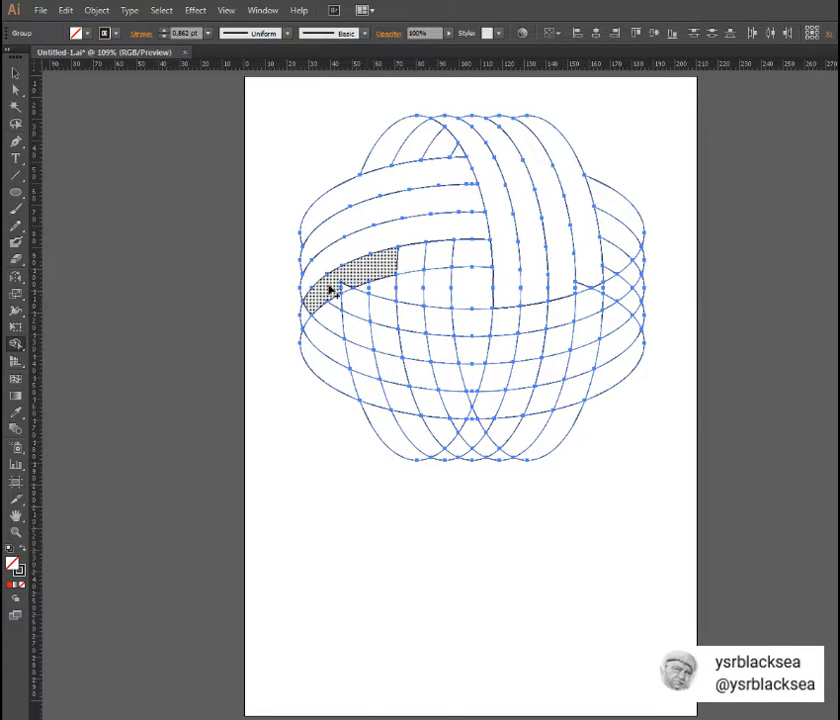
{"action": "left_click_drag", "start_coordinate": [329, 287], "coordinate": [342, 287]}
- Merge the lower-left segments into four vertical bands running down from the upper-left horizontal bands
{"action": "mouse_move", "coordinate": [397, 259]}
{"action": "left_mouse_down"}
{"action": "mouse_move", "coordinate": [464, 256]}
{"action": "mouse_move", "coordinate": [441, 299]}
{"action": "mouse_move", "coordinate": [445, 359]}
{"action": "mouse_move", "coordinate": [467, 425]}
{"action": "mouse_move", "coordinate": [468, 411]}
{"action": "mouse_move", "coordinate": [500, 455]}
{"action": "left_mouse_up"}
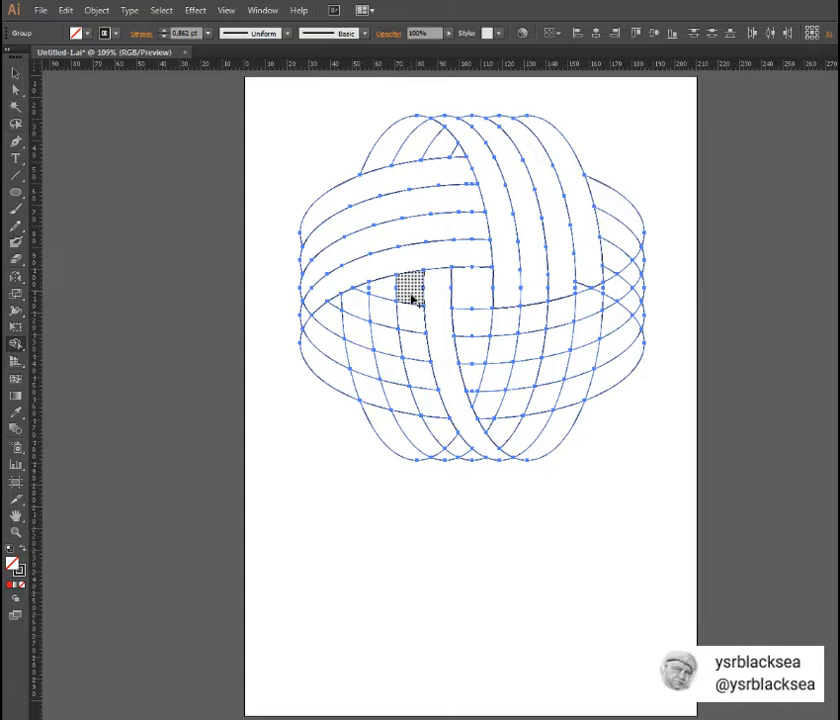
{"action": "mouse_move", "coordinate": [413, 298]}
{"action": "left_mouse_down"}
{"action": "mouse_move", "coordinate": [432, 420]}
{"action": "mouse_move", "coordinate": [473, 455]}
{"action": "left_mouse_up"}
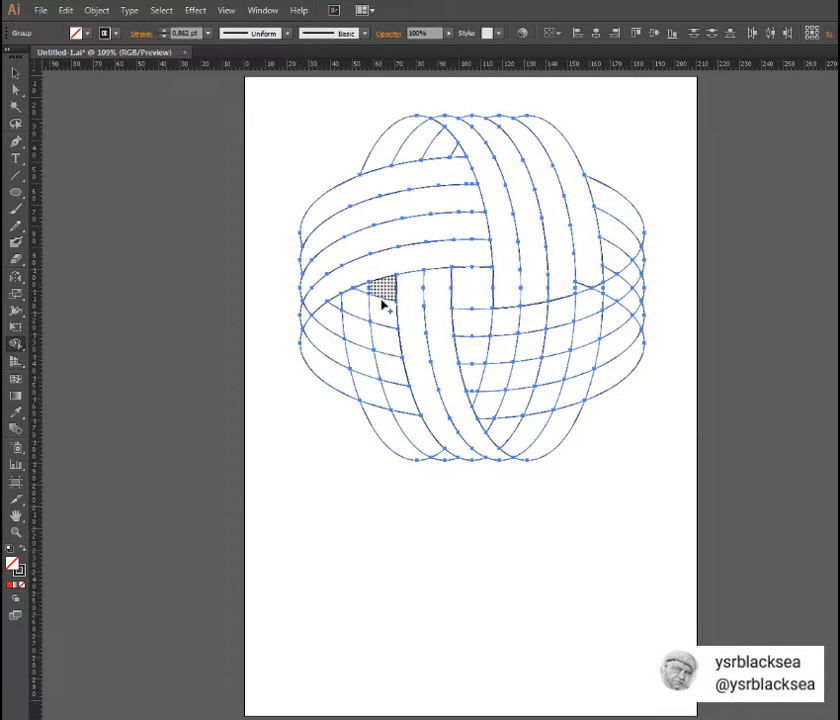
{"action": "mouse_move", "coordinate": [383, 304]}
{"action": "left_mouse_down"}
{"action": "mouse_move", "coordinate": [399, 401]}
{"action": "mouse_move", "coordinate": [446, 457]}
{"action": "left_mouse_up"}
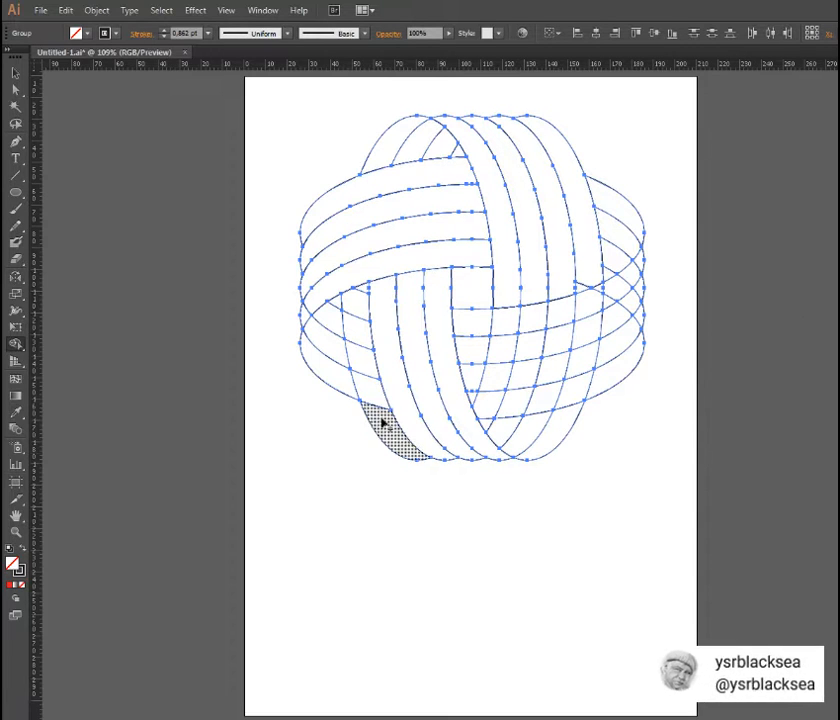
{"action": "mouse_move", "coordinate": [384, 420]}
{"action": "left_mouse_down"}
{"action": "mouse_move", "coordinate": [361, 359]}
{"action": "mouse_move", "coordinate": [364, 295]}
{"action": "mouse_move", "coordinate": [307, 316]}
{"action": "left_mouse_up"}
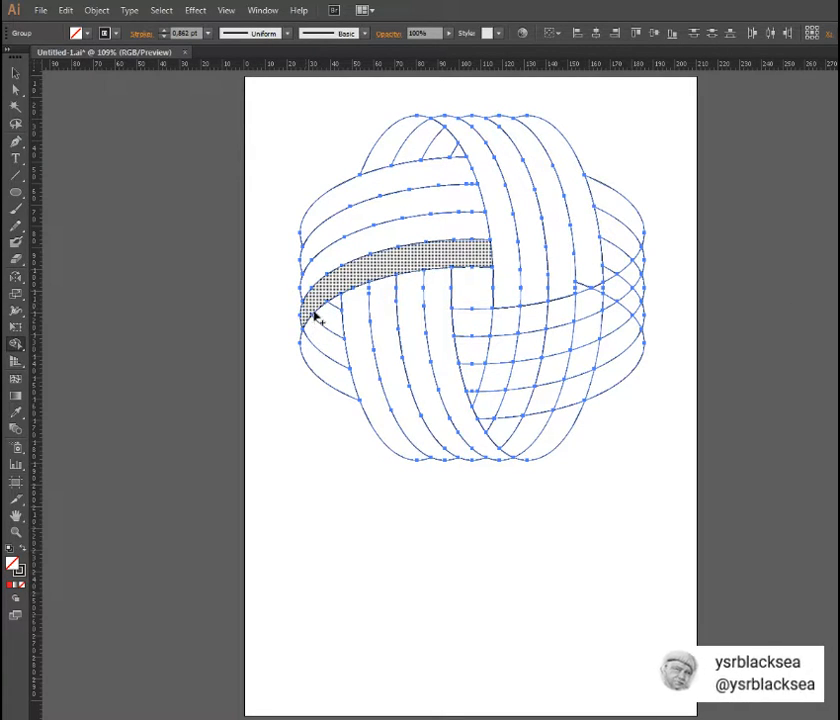
- Merge the lower-right segments into four horizontal bands and join the leftover sliver to the outermost upper-right vertical band
{"action": "mouse_move", "coordinate": [469, 324]}
{"action": "left_mouse_down"}
{"action": "mouse_move", "coordinate": [564, 315]}
{"action": "mouse_move", "coordinate": [610, 291]}
{"action": "mouse_move", "coordinate": [604, 299]}
{"action": "mouse_move", "coordinate": [640, 270]}
{"action": "left_mouse_up"}
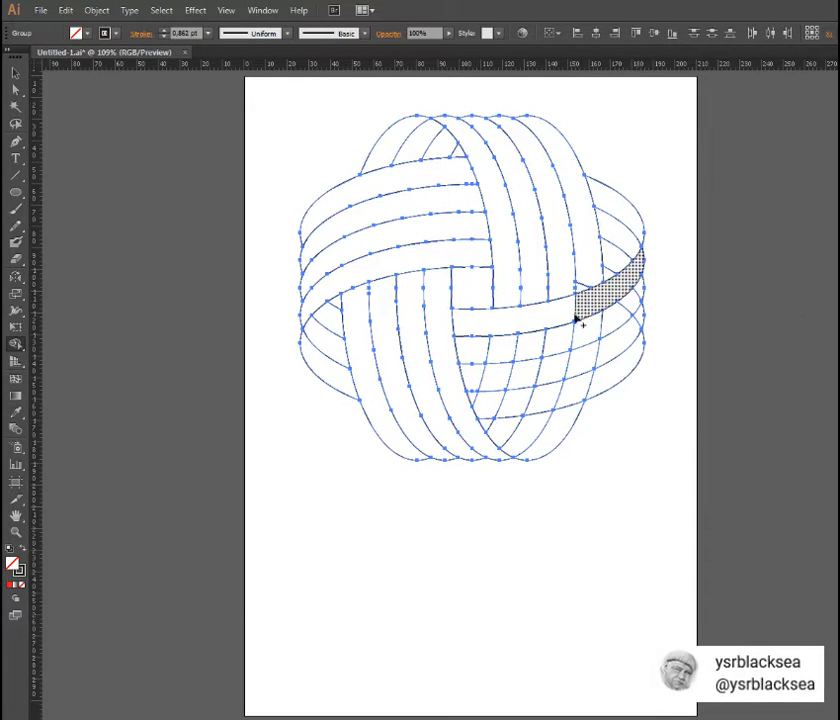
{"action": "mouse_move", "coordinate": [479, 350]}
{"action": "left_mouse_down"}
{"action": "mouse_move", "coordinate": [565, 347]}
{"action": "mouse_move", "coordinate": [606, 330]}
{"action": "mouse_move", "coordinate": [631, 302]}
{"action": "left_mouse_up"}
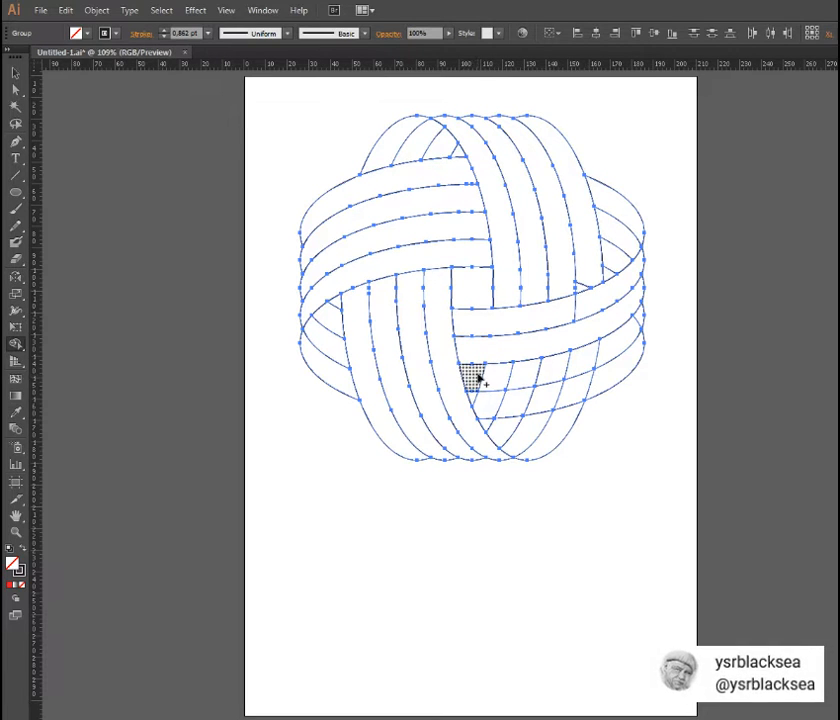
{"action": "mouse_move", "coordinate": [470, 376]}
{"action": "left_mouse_down"}
{"action": "mouse_move", "coordinate": [497, 381]}
{"action": "mouse_move", "coordinate": [590, 364]}
{"action": "mouse_move", "coordinate": [621, 351]}
{"action": "mouse_move", "coordinate": [637, 322]}
{"action": "mouse_move", "coordinate": [630, 321]}
{"action": "left_mouse_up"}
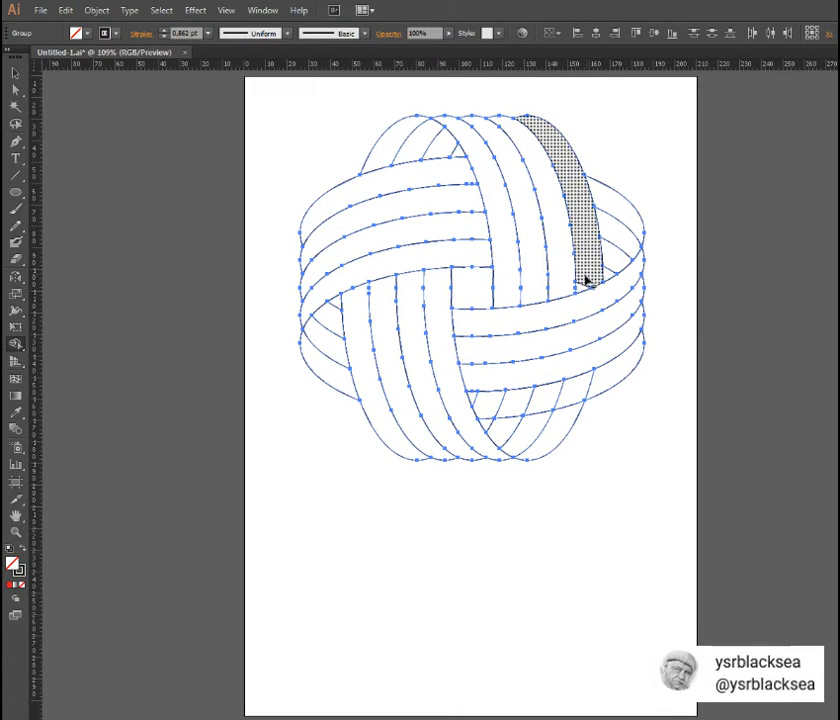
{"action": "left_click_drag", "start_coordinate": [588, 281], "coordinate": [584, 290]}
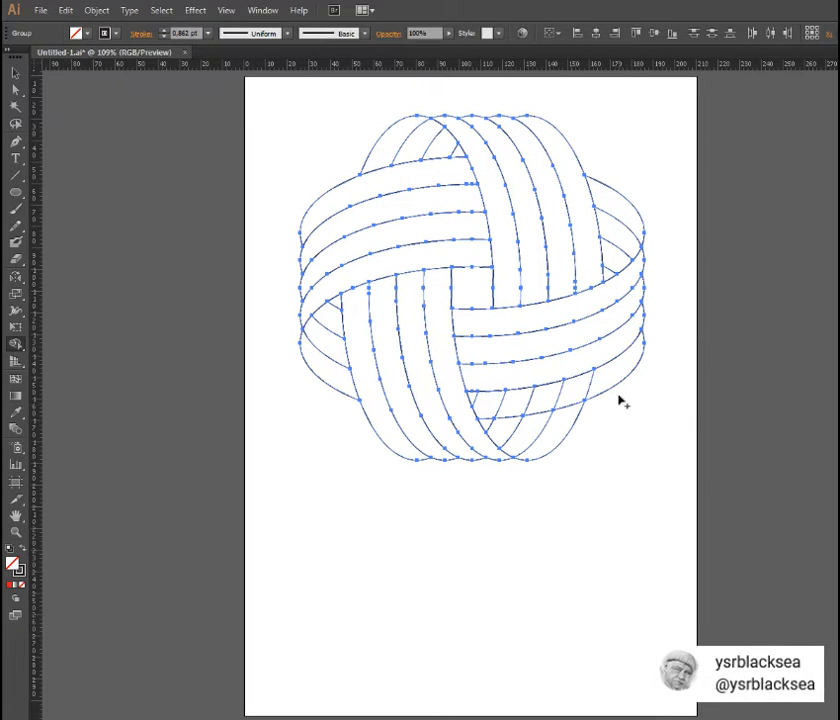
{"action": "mouse_move", "coordinate": [596, 384]}
{"action": "left_mouse_down"}
{"action": "mouse_move", "coordinate": [503, 407]}
{"action": "mouse_move", "coordinate": [474, 402]}
{"action": "left_mouse_up"}
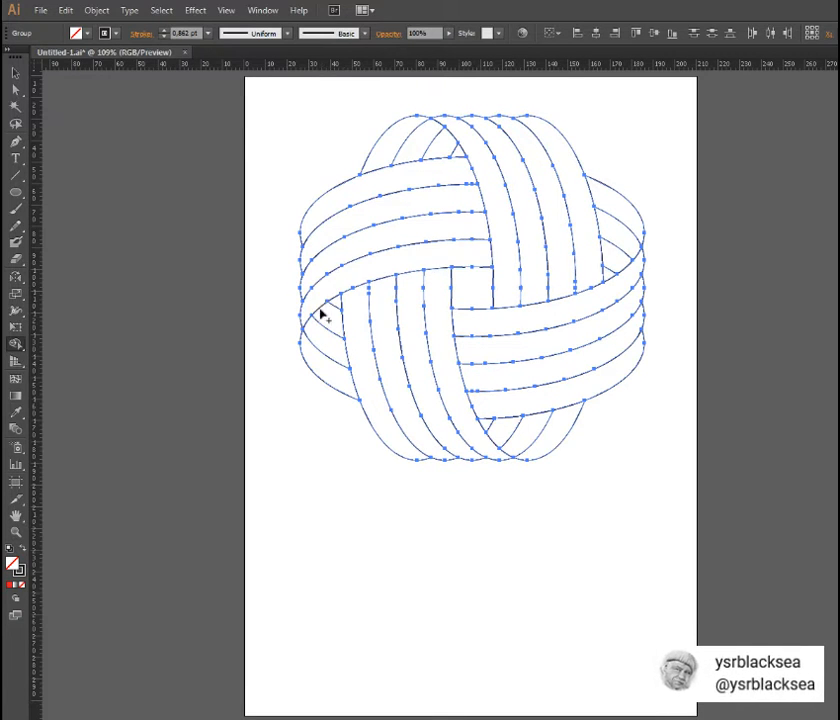
- Use the Live Paint Bucket with a black fill to paint the outermost and third upper-right vertical bands
{"action": "left_click", "coordinate": [24, 344]}
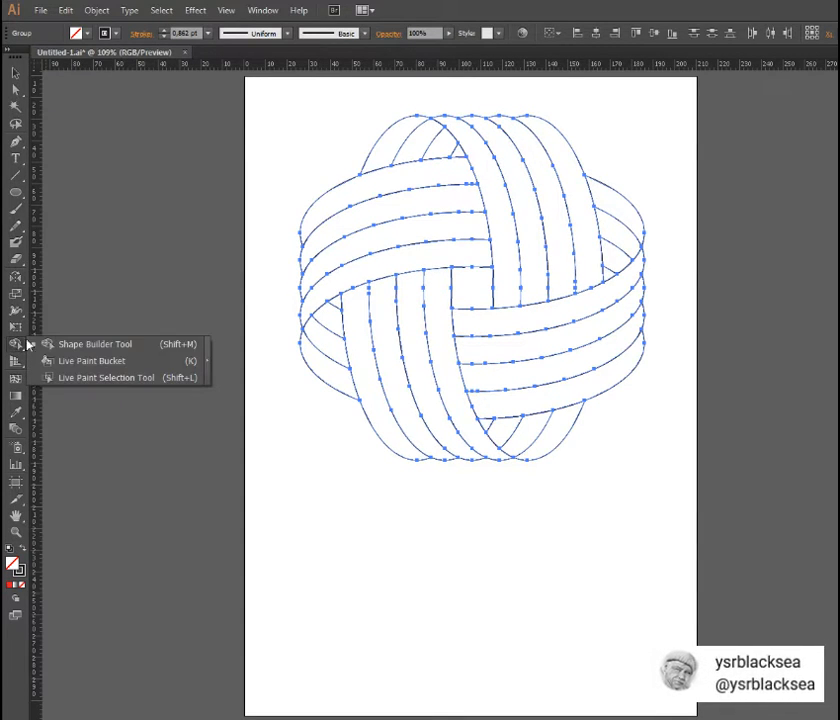
{"action": "left_click", "coordinate": [64, 361]}
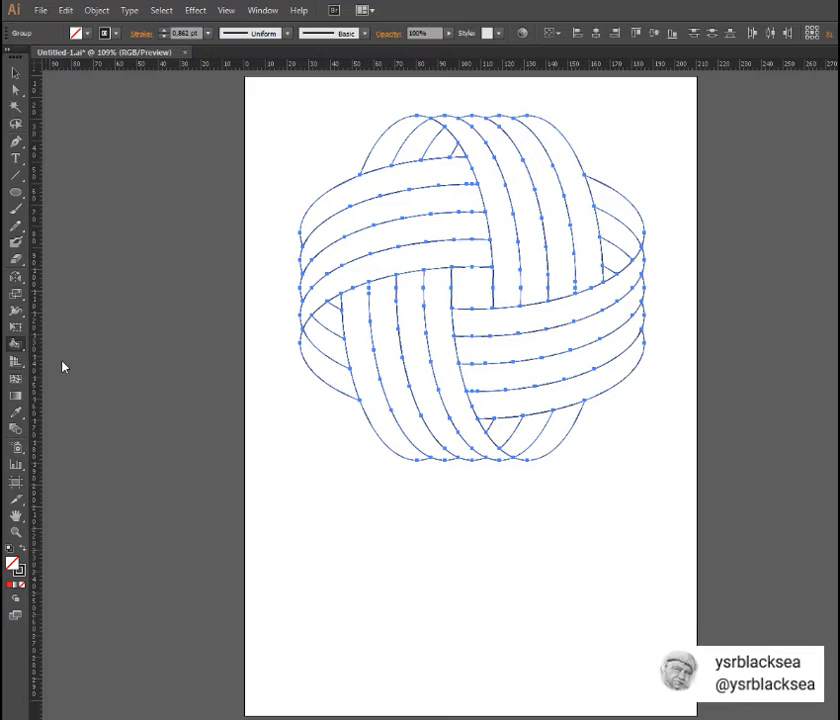
{"action": "left_click", "coordinate": [88, 35]}
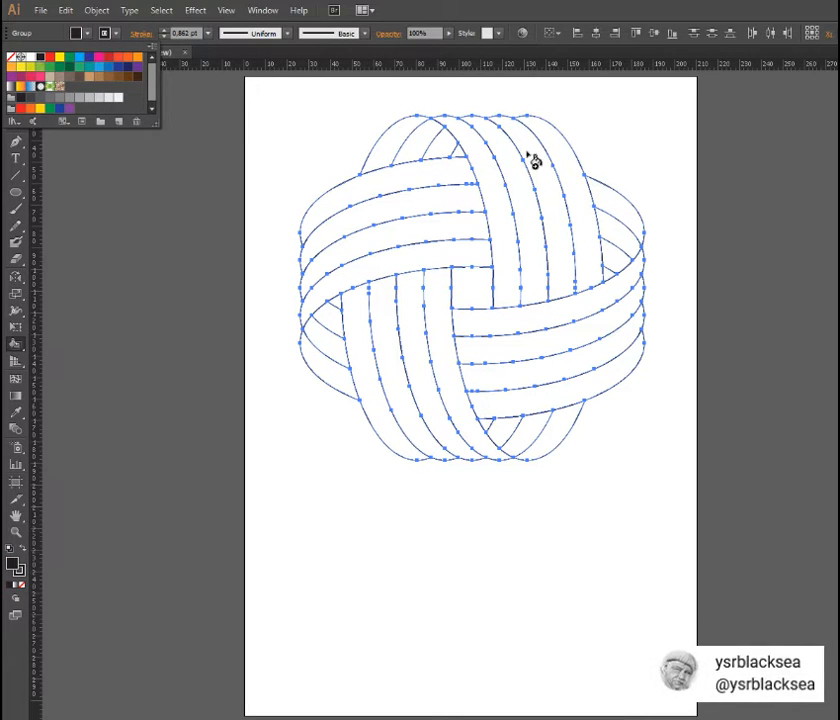
{"action": "left_click", "coordinate": [559, 160]}
{"action": "left_click", "coordinate": [570, 170]}
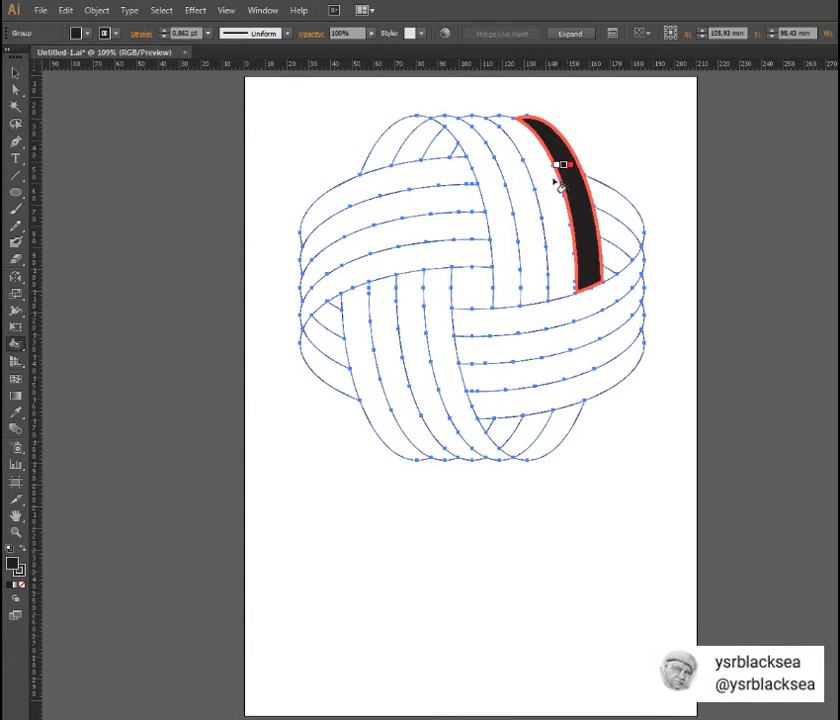
{"action": "left_click", "coordinate": [525, 188]}
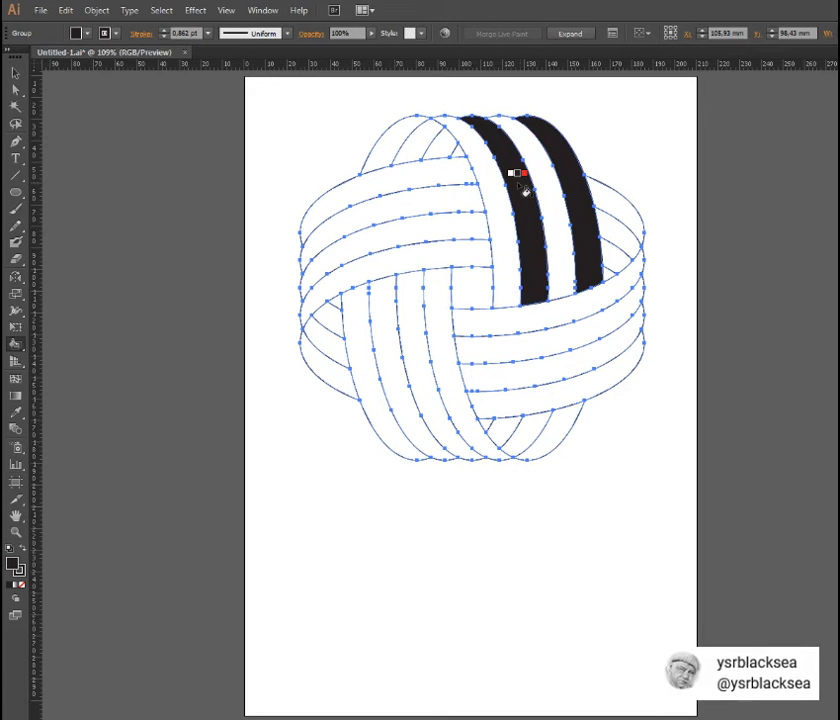
- Fill every second band black in the upper-left horizontal set and the lower-left vertical set
{"action": "left_click", "coordinate": [380, 223]}
{"action": "left_click", "coordinate": [382, 268]}
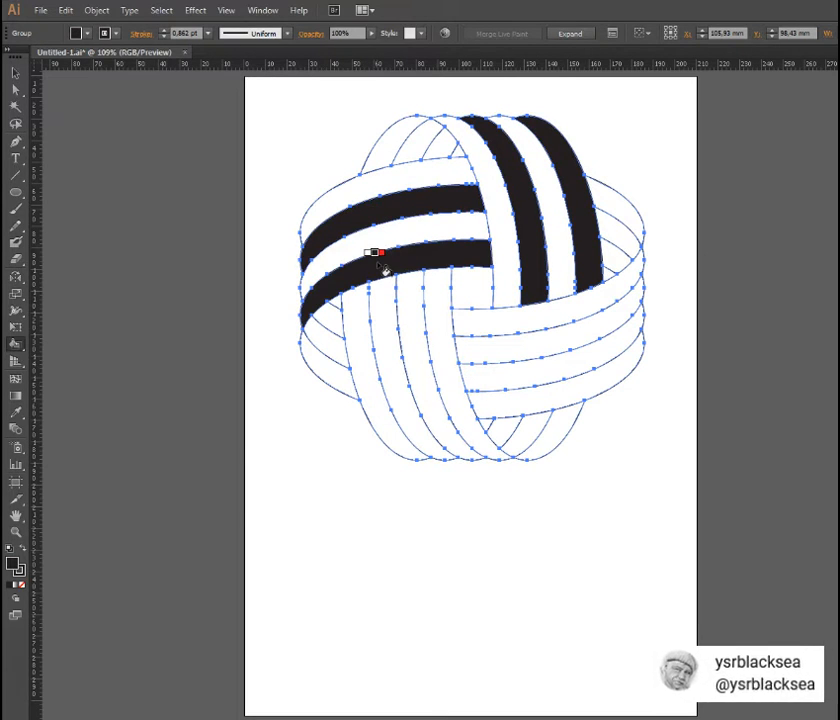
{"action": "left_click", "coordinate": [447, 332]}
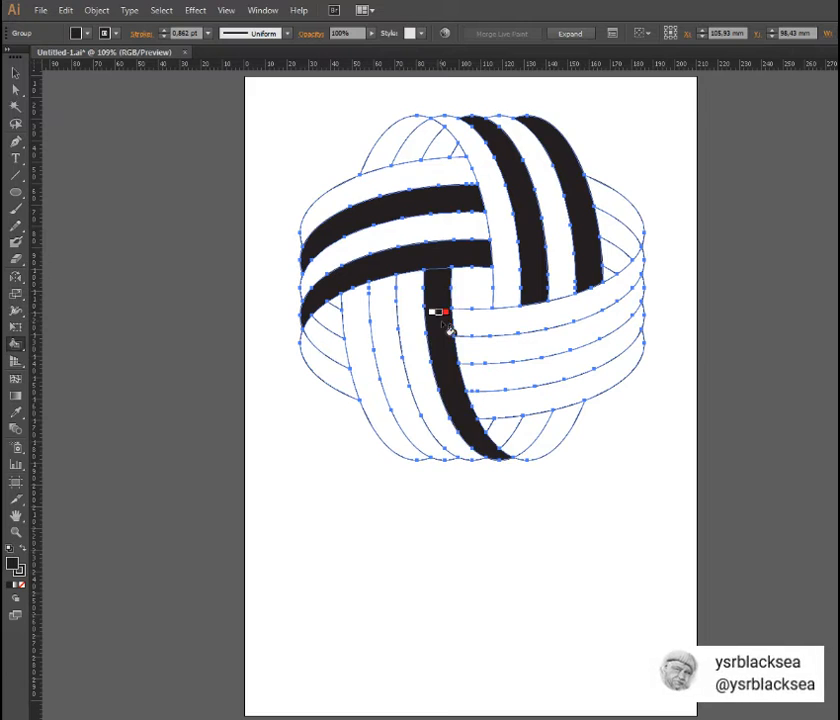
{"action": "left_click", "coordinate": [387, 348]}
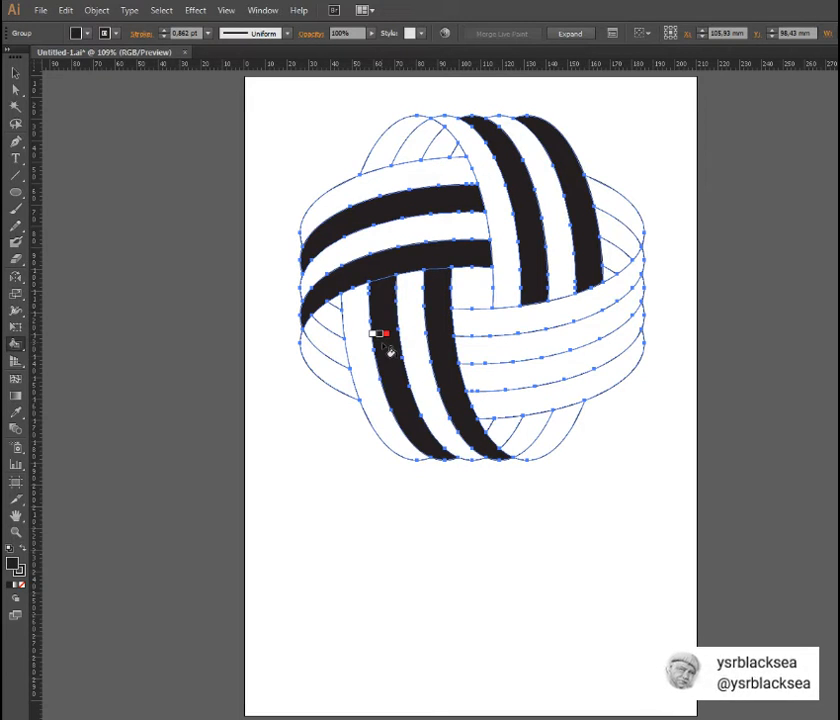
- Fill the second and fourth bands of the lower-right horizontal set black
{"action": "left_click", "coordinate": [552, 402]}
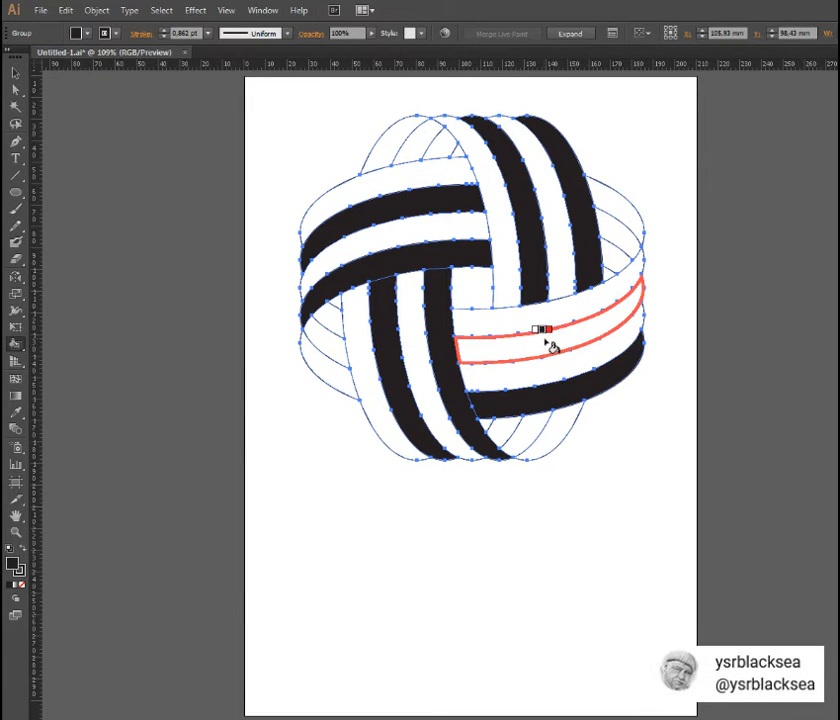
{"action": "left_click", "coordinate": [550, 346]}
{"action": "left_click", "coordinate": [555, 390]}
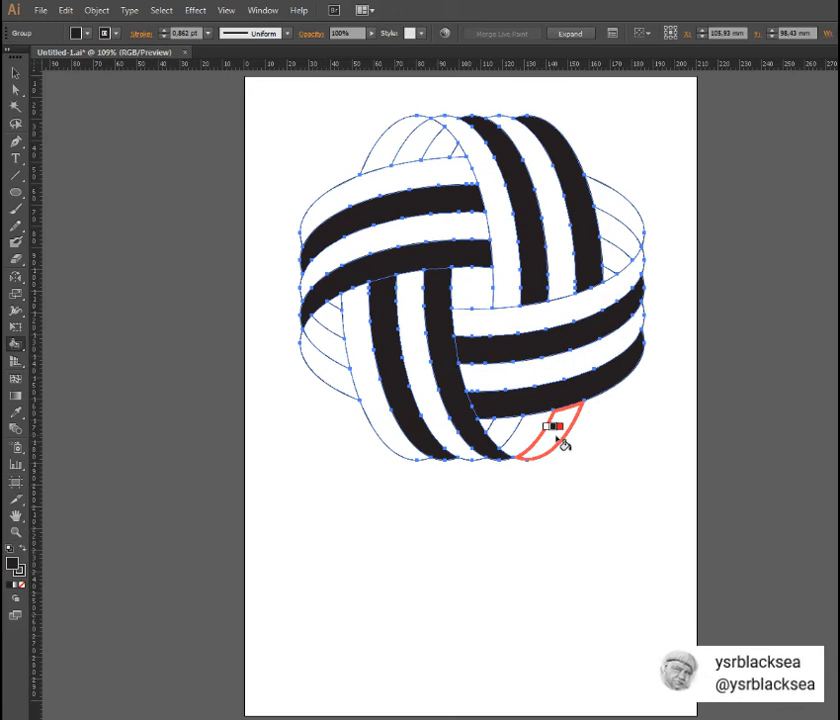
- Fill alternate leftover segments black in the outer gaps between the bands, at the logo's lower, left, upper and right edges
{"action": "left_click", "coordinate": [562, 442]}
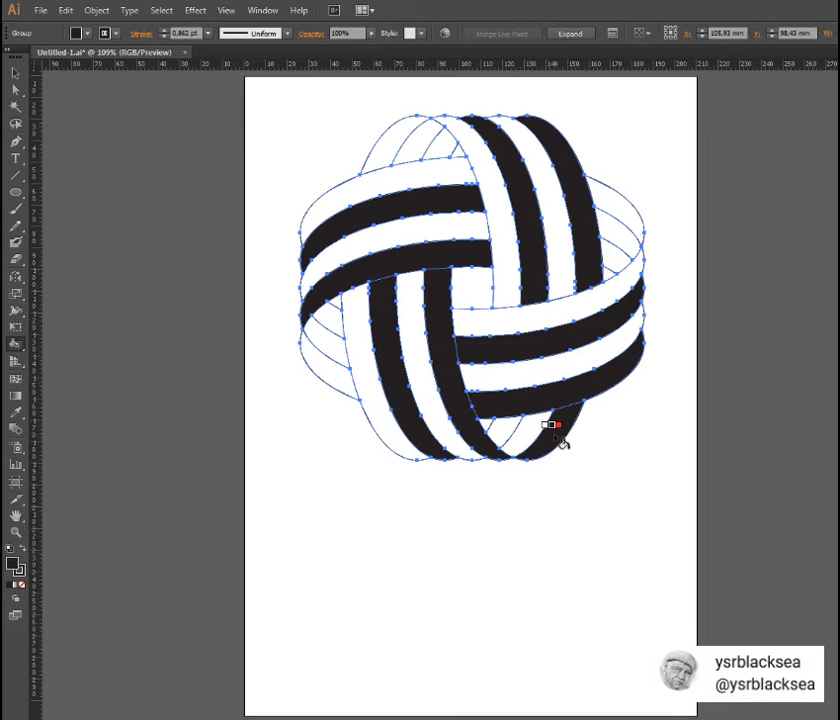
{"action": "left_click", "coordinate": [502, 431]}
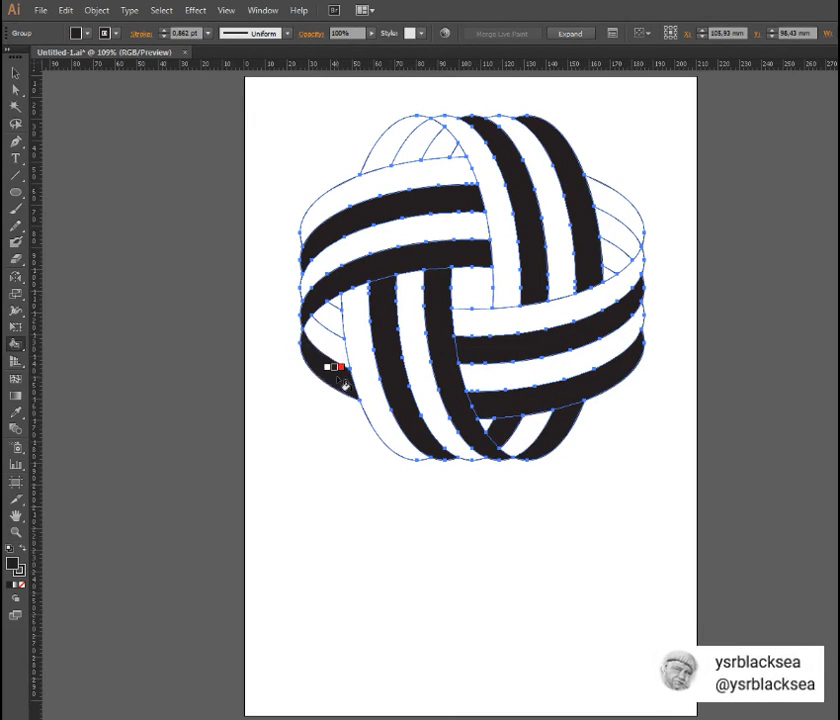
{"action": "left_click", "coordinate": [338, 322]}
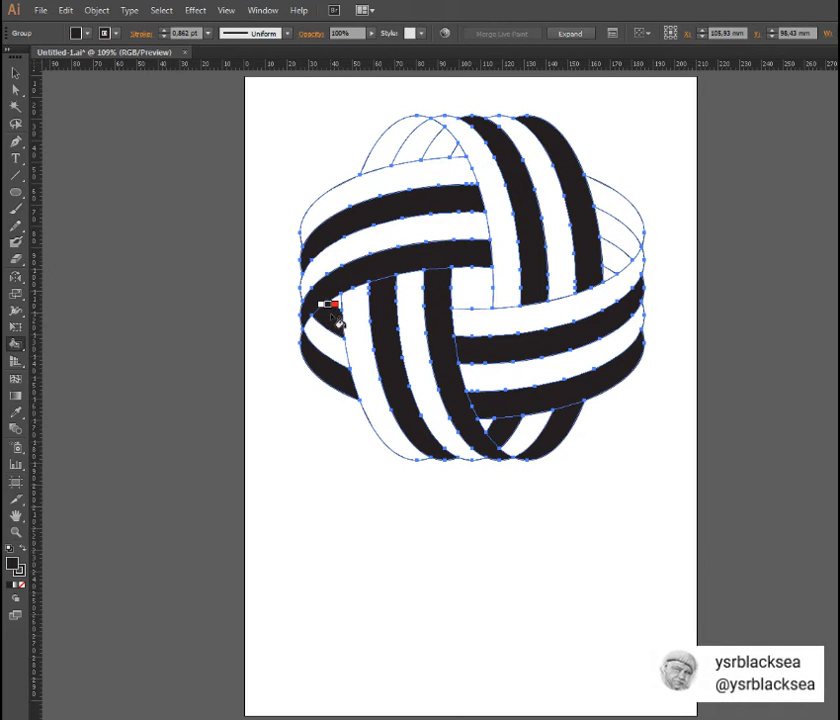
{"action": "left_click", "coordinate": [417, 152]}
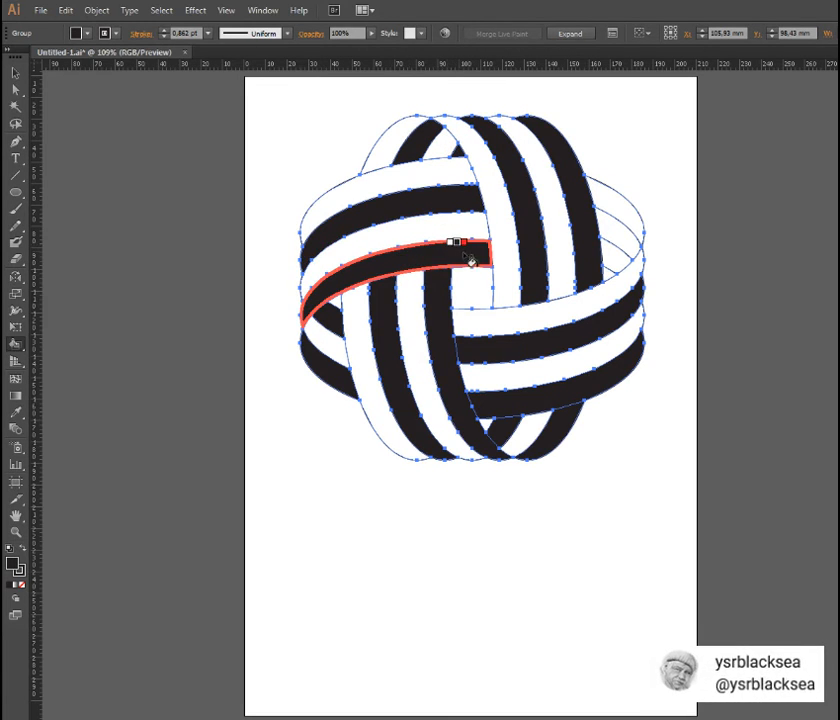
{"action": "left_click", "coordinate": [626, 241]}
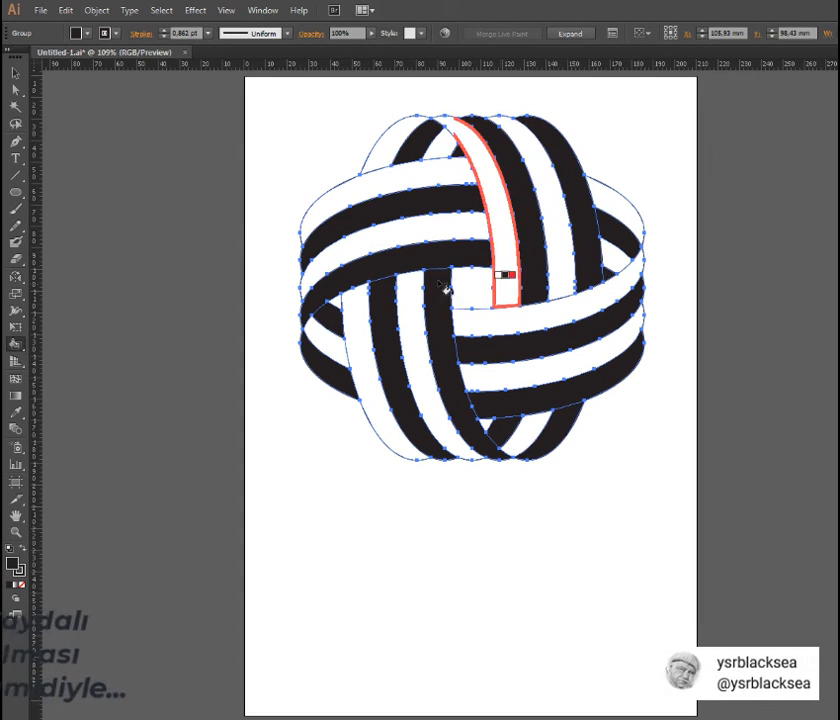
- Deselect the artwork and examine the whole woven logo centred at close range
{"action": "left_click", "coordinate": [15, 73]}
{"action": "left_click", "coordinate": [127, 275]}
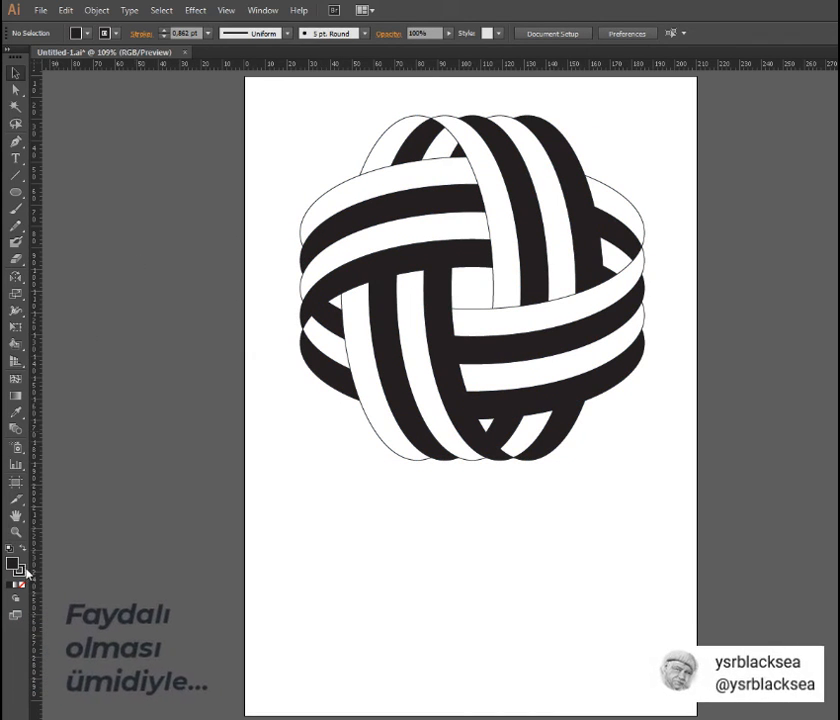
{"action": "left_click", "coordinate": [16, 532]}
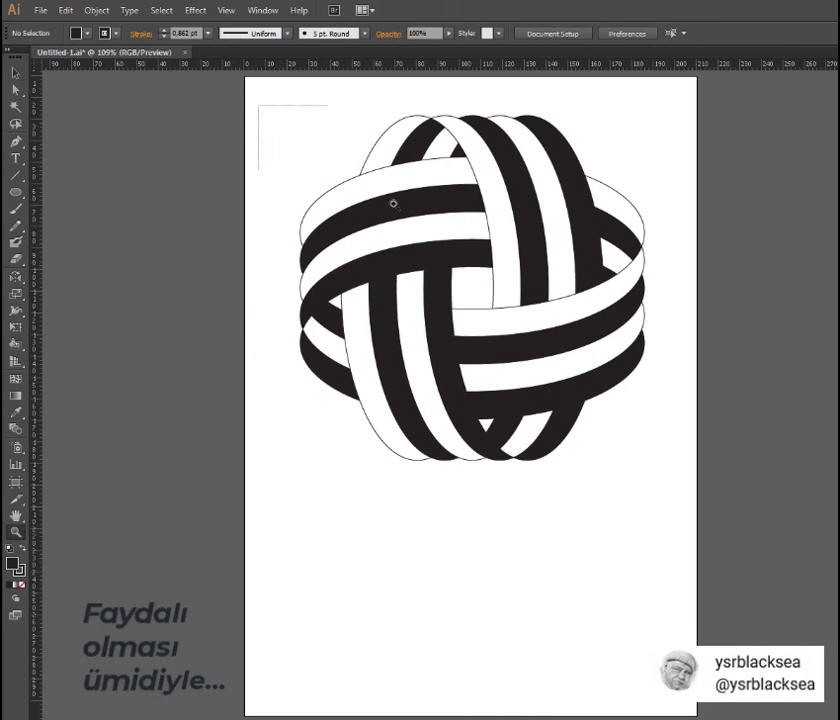
{"action": "left_click_drag", "start_coordinate": [393, 204], "coordinate": [711, 478]}
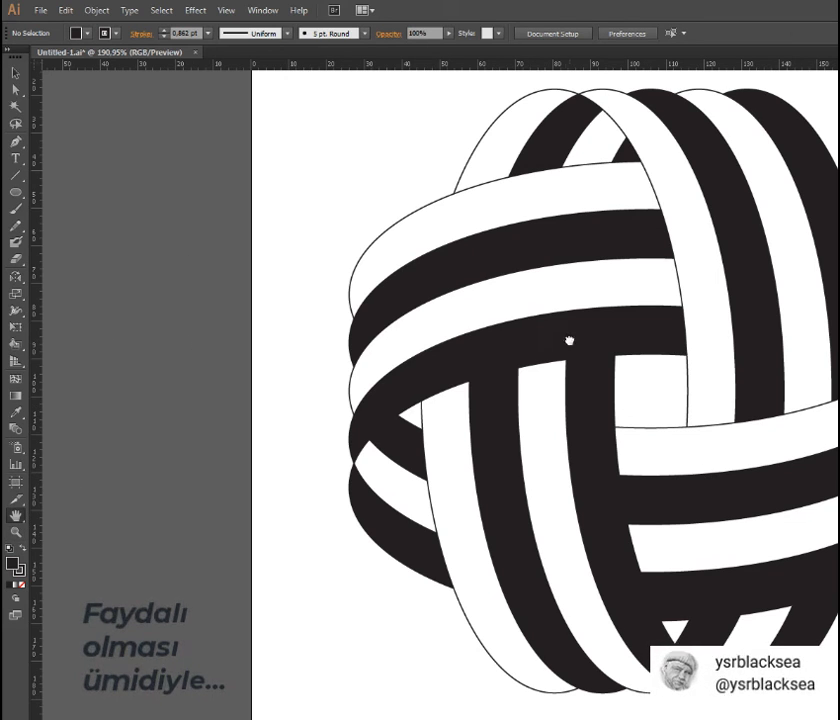
{"action": "left_click_drag", "start_coordinate": [568, 341], "coordinate": [374, 341]}
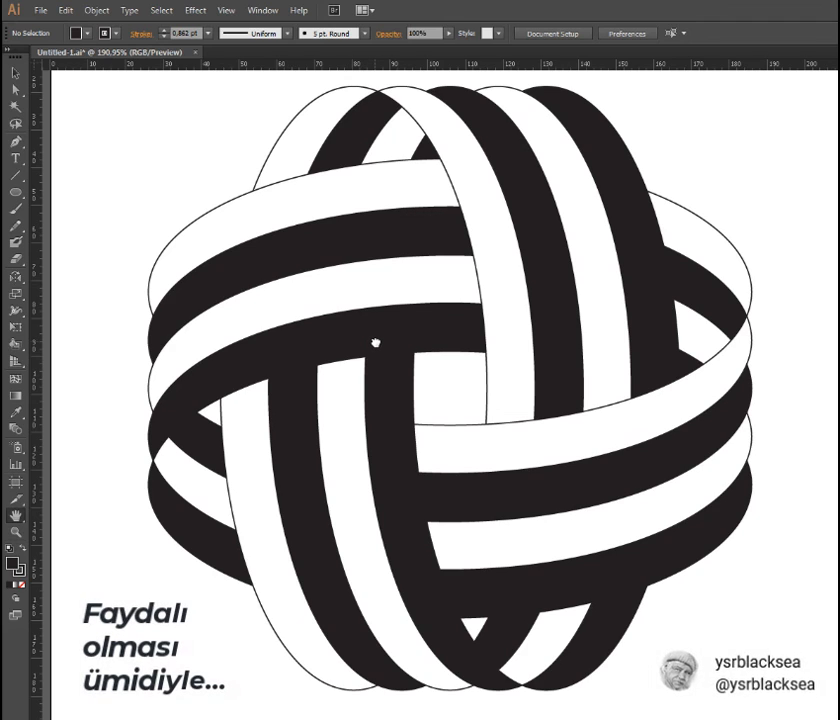